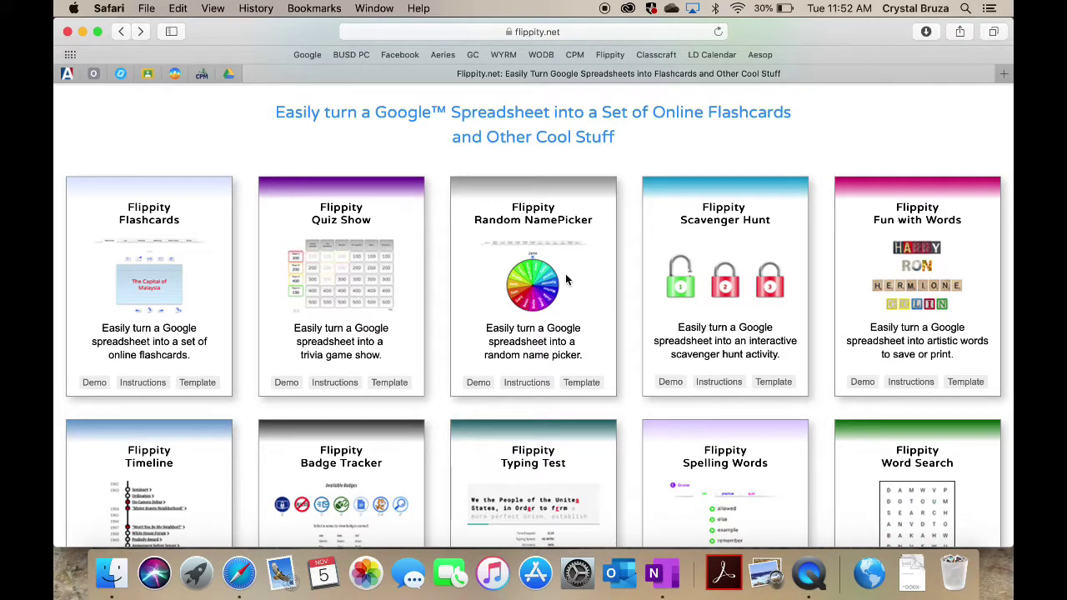
Open the Fun with Words instructions from the gallery and make a personal copy of its spreadsheet template
scroll(835, 337, "down", 5)
scroll(837, 244, "up", 8)
scroll(838, 244, "down", 5)
left_click(908, 300)
scroll(365, 474, "down", 5)
scroll(410, 356, "up", 4)
scroll(410, 355, "up", 2)
left_click(398, 233)
left_click(317, 363)
Replace the first six sample names in Col1 with the teacher's name and five student names
left_click(116, 227)
type("Mrs. Bruza")
left_click(115, 245)
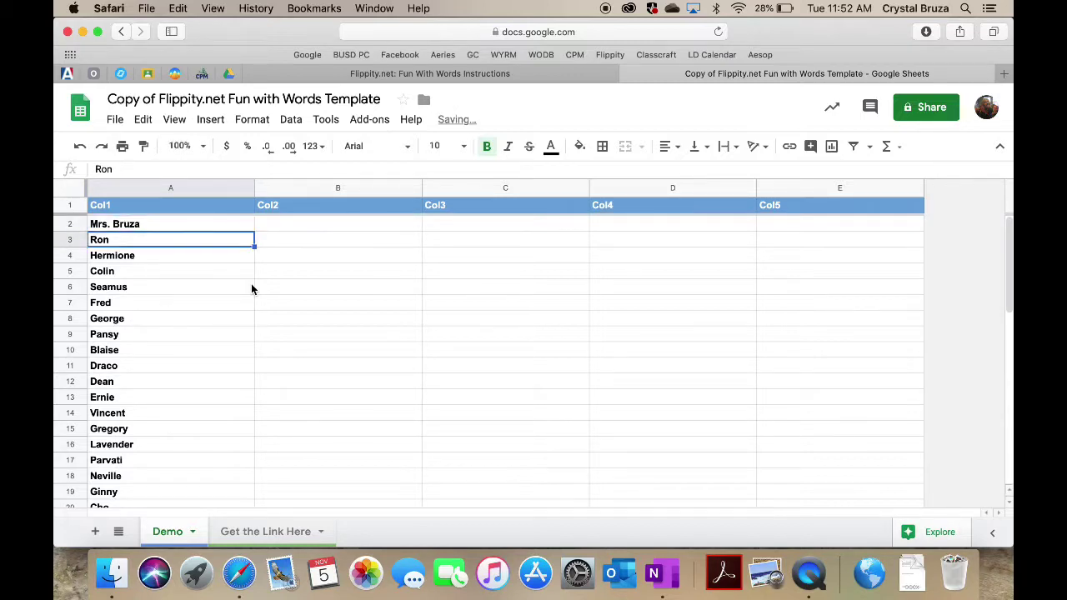
type("John")
key("Return")
type("Ryan")
key("Return")
type("Sam")
key("Return")
type("L")
key("Return")
type("Josp")
key("BackSpace")
type("e")
scroll(156, 422, "down", 5)
scroll(156, 422, "up", 5)
type("ph")
key("Return")
Publish the Fun with Words spreadsheet to the web
left_click(115, 120)
scroll(146, 450, "down", 1)
left_click(190, 459)
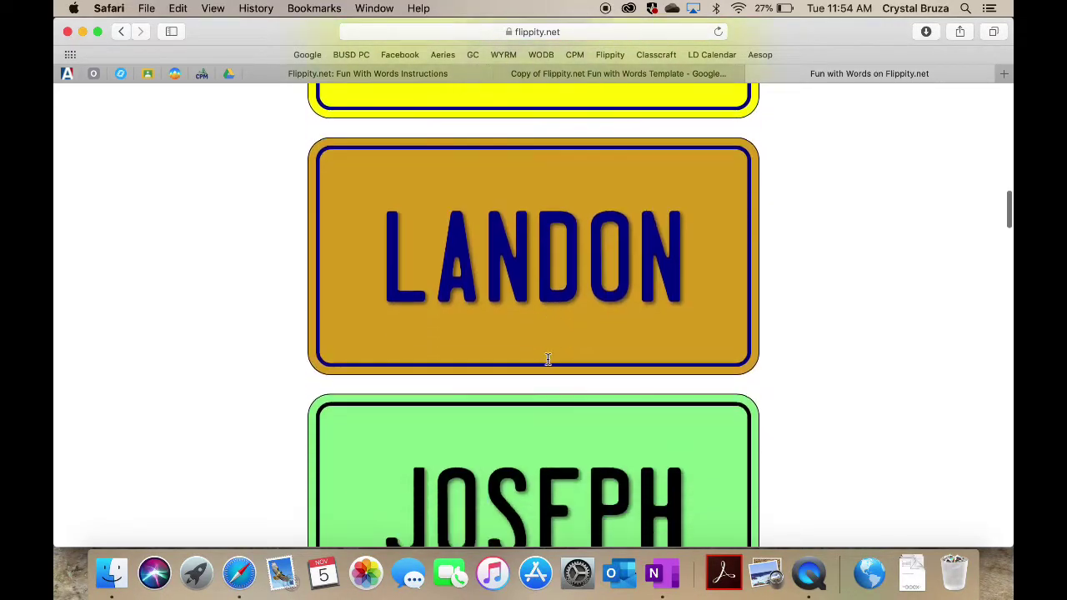
Look through the names shown as license plates and review the Fun with Words instructions
scroll(547, 359, "down", 5)
scroll(548, 359, "up", 20)
left_click(369, 72)
scroll(473, 401, "down", 10)
scroll(473, 401, "down", 15)
left_click(627, 72)
left_click(849, 75)
scroll(400, 375, "down", 15)
scroll(566, 315, "down", 7)
scroll(567, 312, "up", 20)
Preview the list of names in several other lettering styles and check how each one looks
left_click(724, 252)
scroll(647, 350, "down", 3)
left_click(790, 94)
scroll(735, 242, "down", 5)
scroll(735, 242, "up", 5)
scroll(735, 242, "up", 4)
left_click(873, 250)
scroll(588, 384, "down", 4)
scroll(587, 384, "up", 4)
scroll(587, 385, "down", 3)
scroll(796, 191, "up", 2)
left_click(934, 138)
scroll(653, 266, "down", 10)
scroll(653, 267, "up", 10)
Display the names in yellow pixel lettering with black outlines and look through the list
left_click(547, 198)
scroll(606, 257, "down", 12)
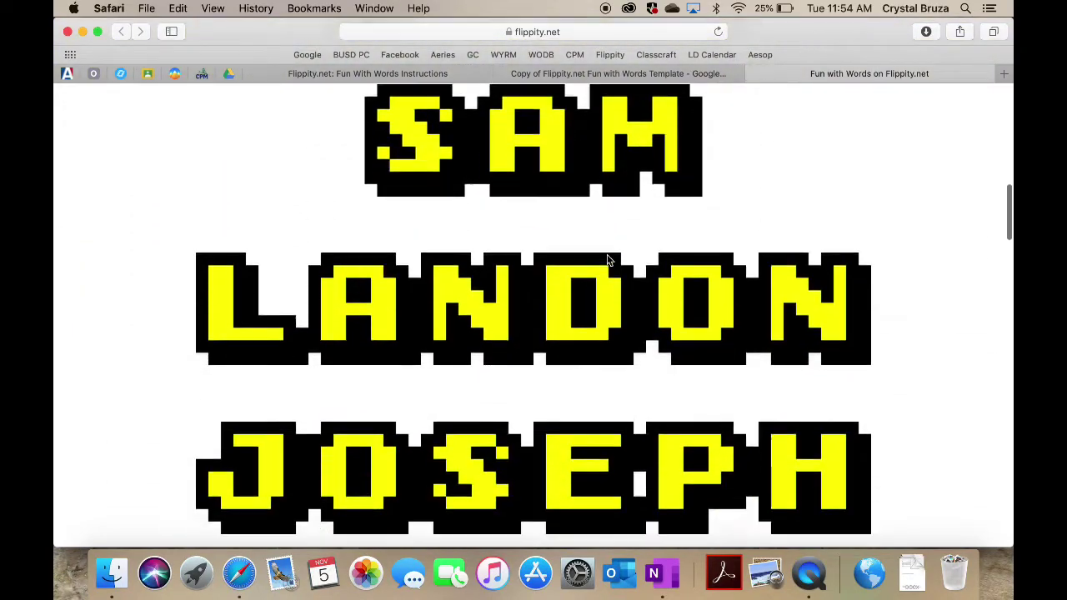
scroll(609, 259, "down", 6)
scroll(609, 251, "up", 20)
Return to the Flippity gallery, open the Random Name Picker instructions and make a copy of its template
left_click(754, 73)
left_click(629, 74)
left_click(121, 32)
left_click(515, 299)
left_click(399, 233)
left_click(305, 363)
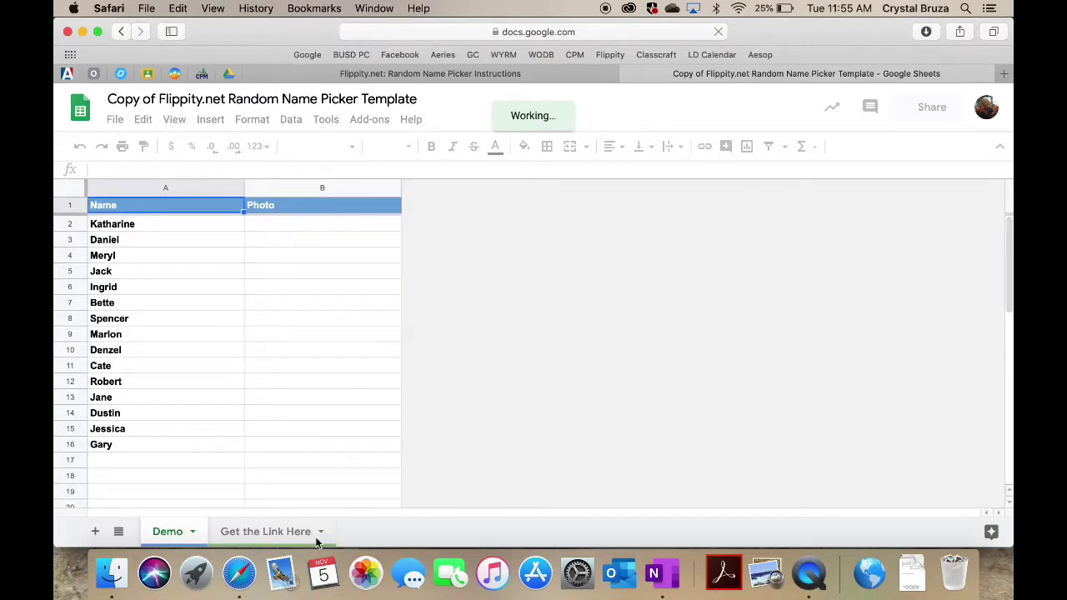
left_click(115, 121)
left_click(341, 385)
left_click(114, 121)
left_click(250, 335)
Enter the teacher's name as the first competitor in the tournament bracket spreadsheet and publish the sheet to the web
left_click(154, 223)
type("Mrs")
left_click(115, 120)
left_click(115, 119)
left_click(115, 119)
left_click(187, 483)
left_click(377, 383)
left_click(667, 308)
left_click(709, 147)
Open the finished tournament bracket from the link on the Get the Link Here sheet
left_click(265, 531)
left_click(208, 235)
mouse_move(186, 236)
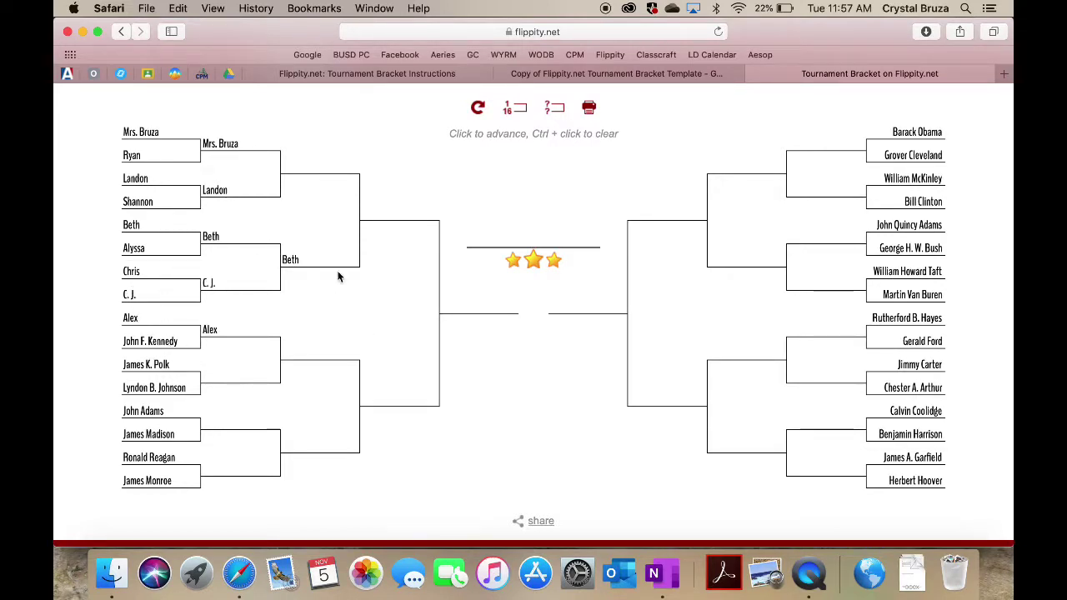
Advance winners through the remaining rounds of the bracket's left half until it has a finalist
left_click(210, 146)
left_click(290, 260)
left_click(177, 386)
left_click(265, 377)
left_click(333, 357)
left_click(409, 215)
Advance Barack Obama, William McKinley, John Quincy Adams and William Howard Taft, and pick the second-round winners among them
left_click(920, 132)
left_click(917, 182)
left_click(911, 225)
left_click(908, 272)
left_click(836, 191)
left_click(832, 246)
Advance Rutherford B. Hayes, Jimmy Carter, Calvin Coolidge and James A. Garfield, and pick the second-round winners among them
left_click(889, 323)
left_click(910, 365)
left_click(913, 410)
left_click(914, 458)
left_click(840, 470)
left_click(819, 332)
Decide the remaining rounds of the bracket's right half and advance the left-half finalist as champion
left_click(726, 350)
left_click(735, 260)
left_click(653, 215)
left_click(452, 308)
Seed the tournament bracket and randomize its match-ups several times
left_click(515, 111)
left_click(560, 112)
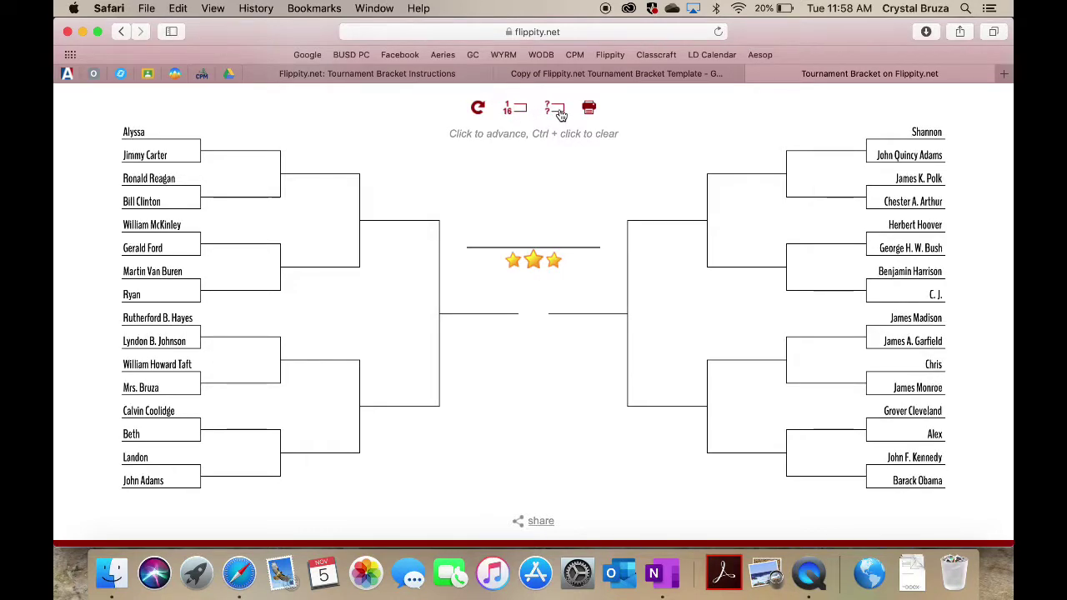
left_click(557, 113)
left_click(556, 113)
Return to the Flippity gallery and browse the other available templates
left_click(708, 73)
left_click(400, 73)
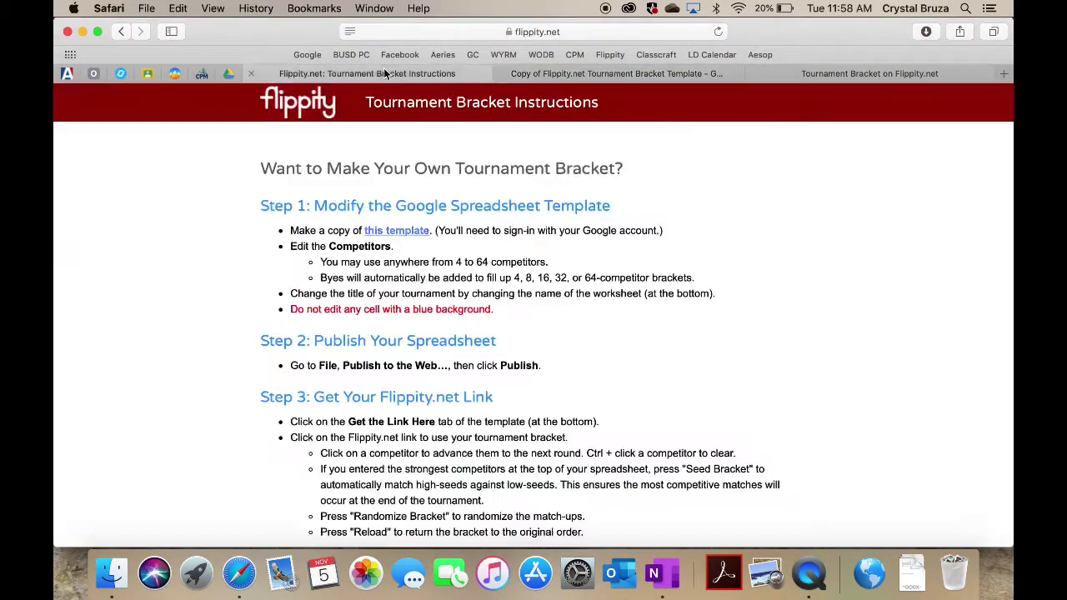
left_click(121, 31)
scroll(567, 388, "down", 5)
scroll(571, 376, "up", 5)
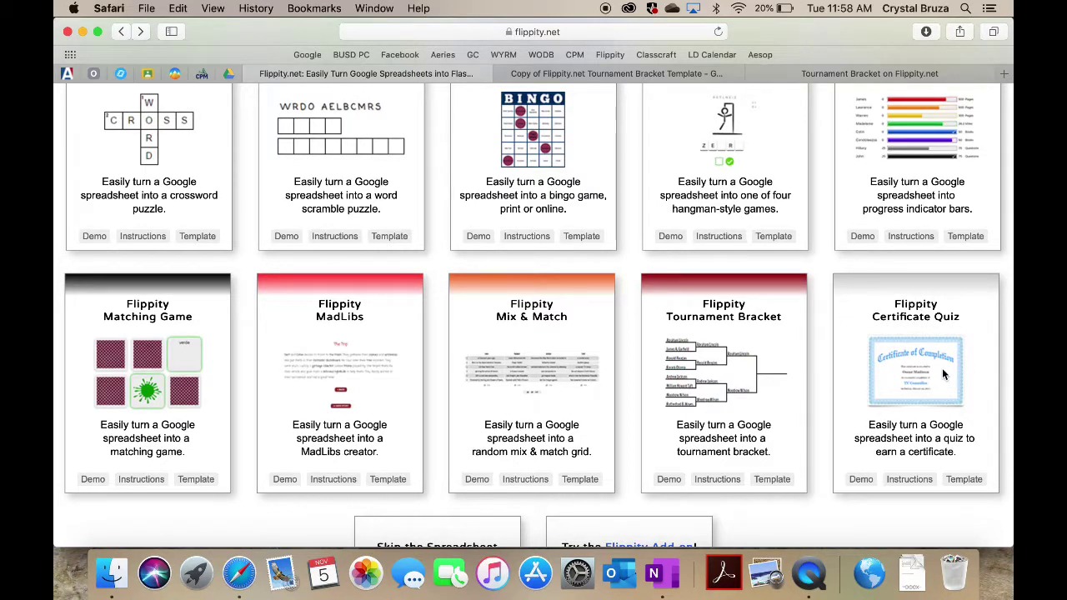